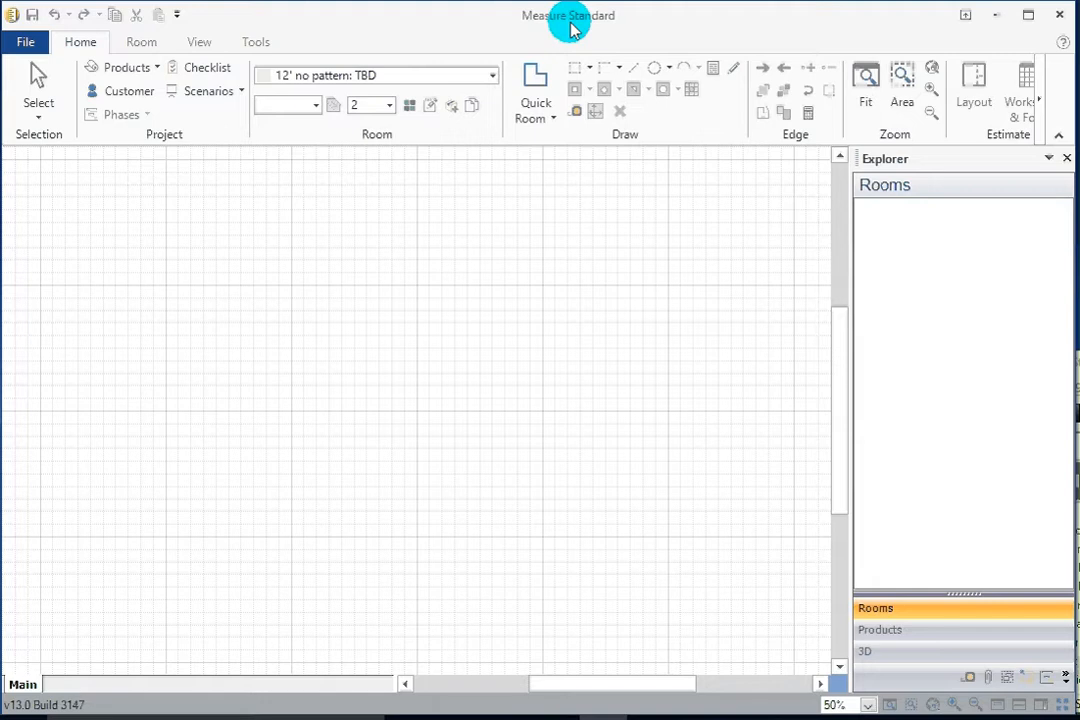
Place a square Quick Room shape on the drawing canvas.
click(540, 90)
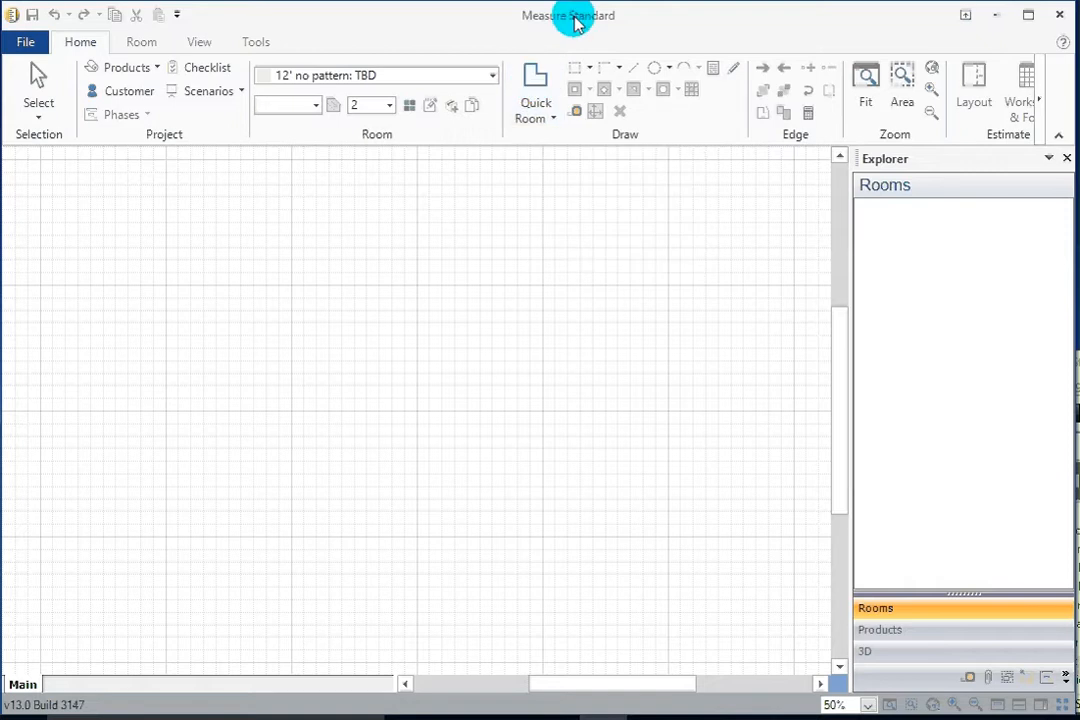
click(537, 110)
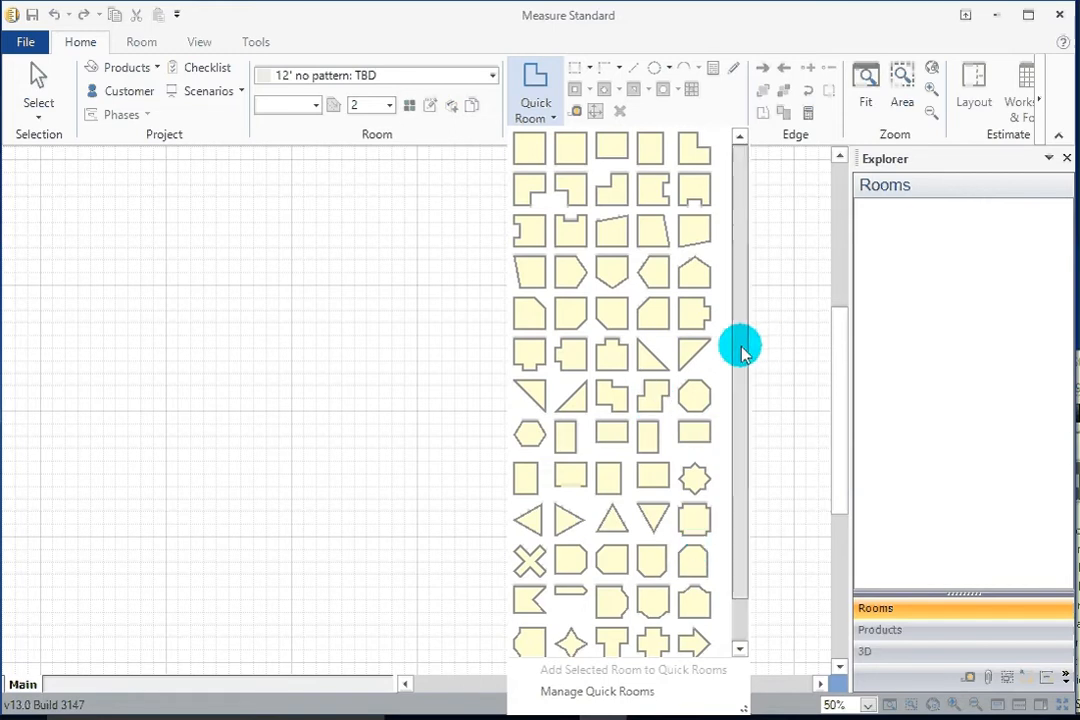
drag(740, 350, 748, 447)
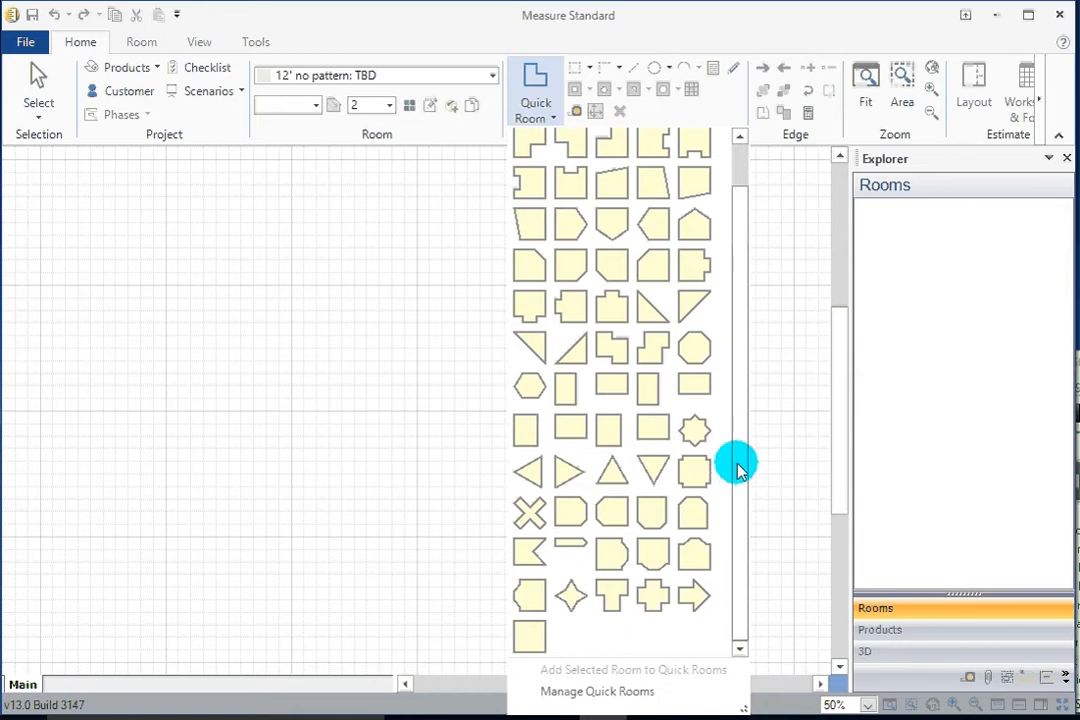
scroll(735, 465, up, 1)
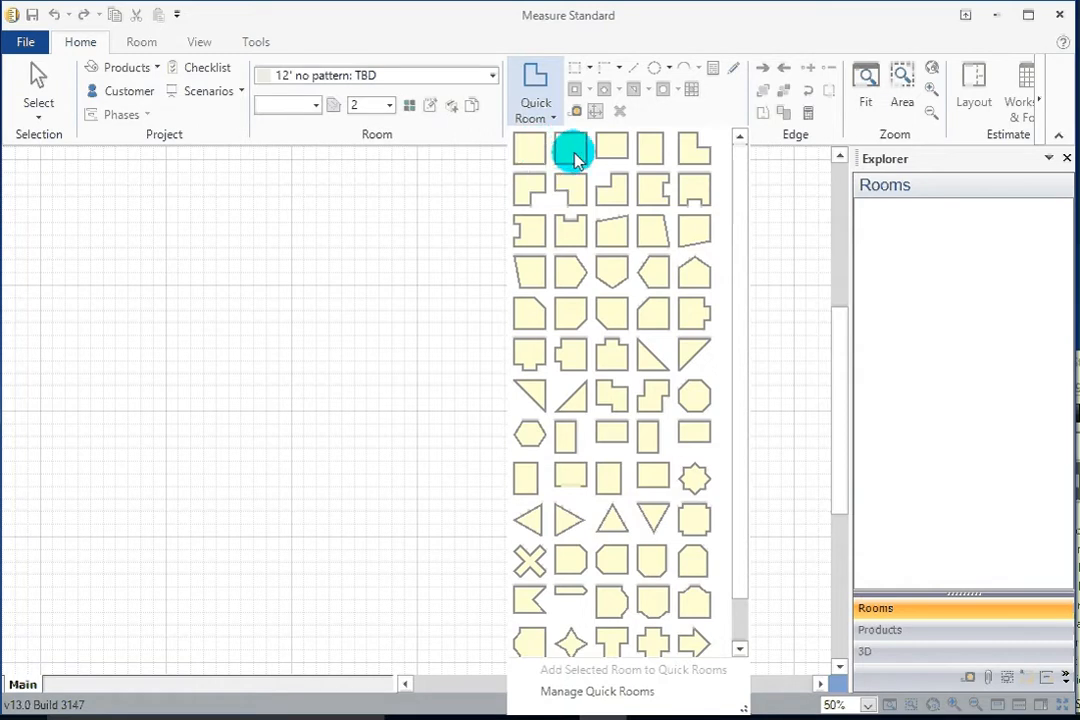
click(531, 150)
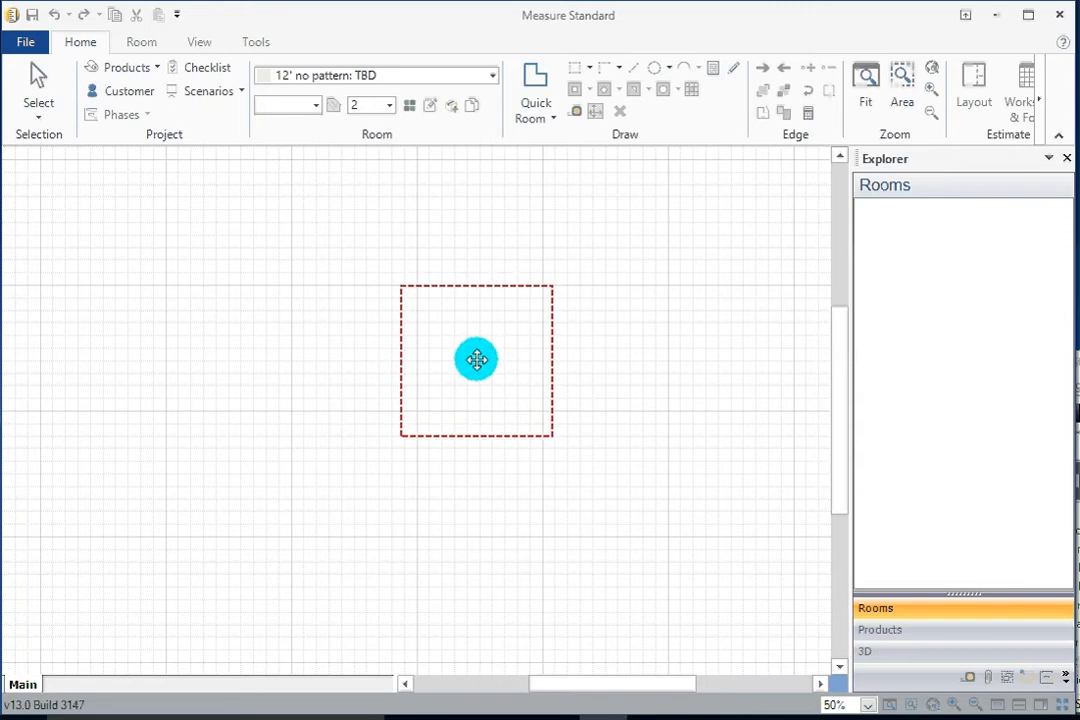
click(476, 360)
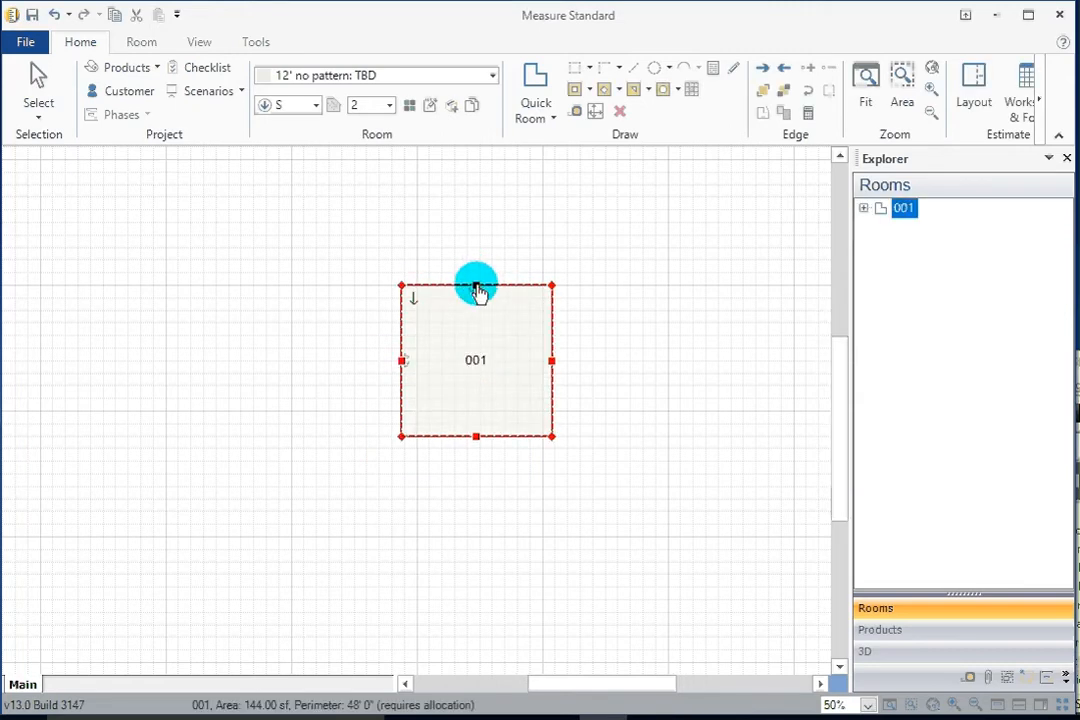
Stretch the room's top wall upward so the side walls measure 13' 6".
scroll(477, 325, up, 1)
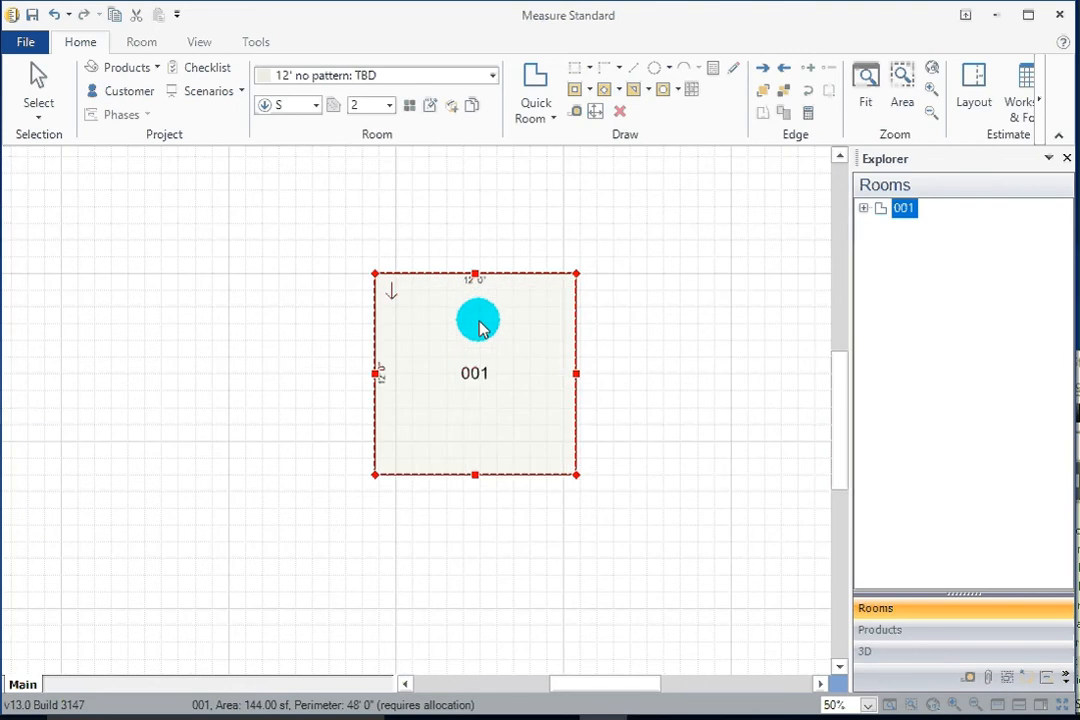
scroll(479, 327, up, 2)
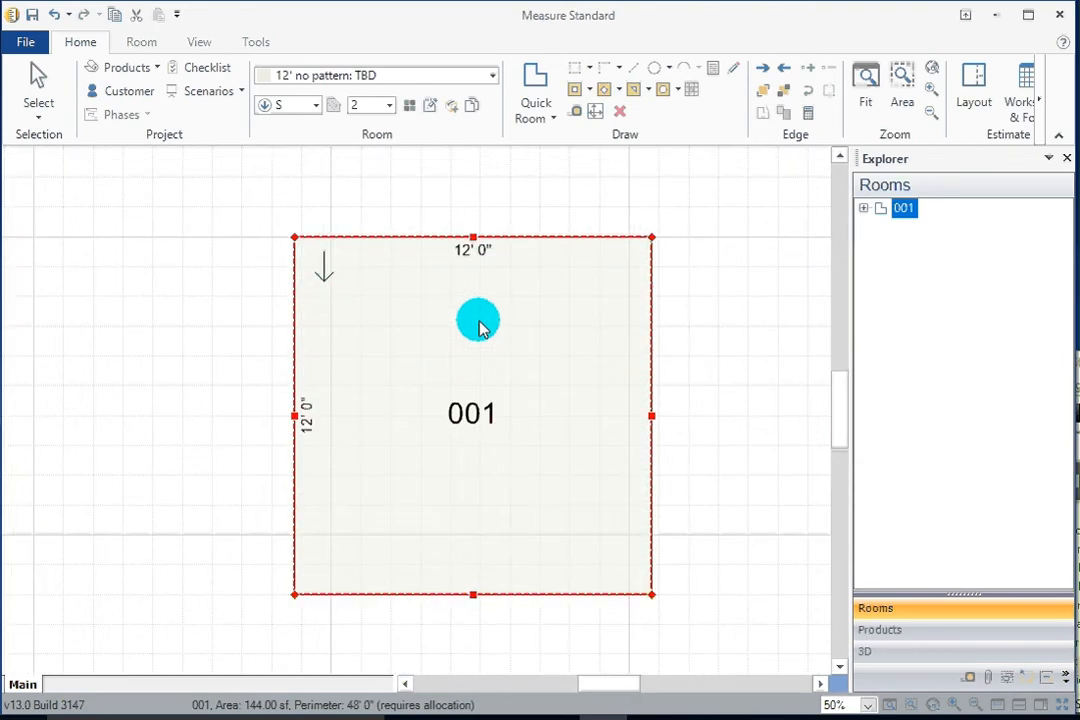
click(476, 240)
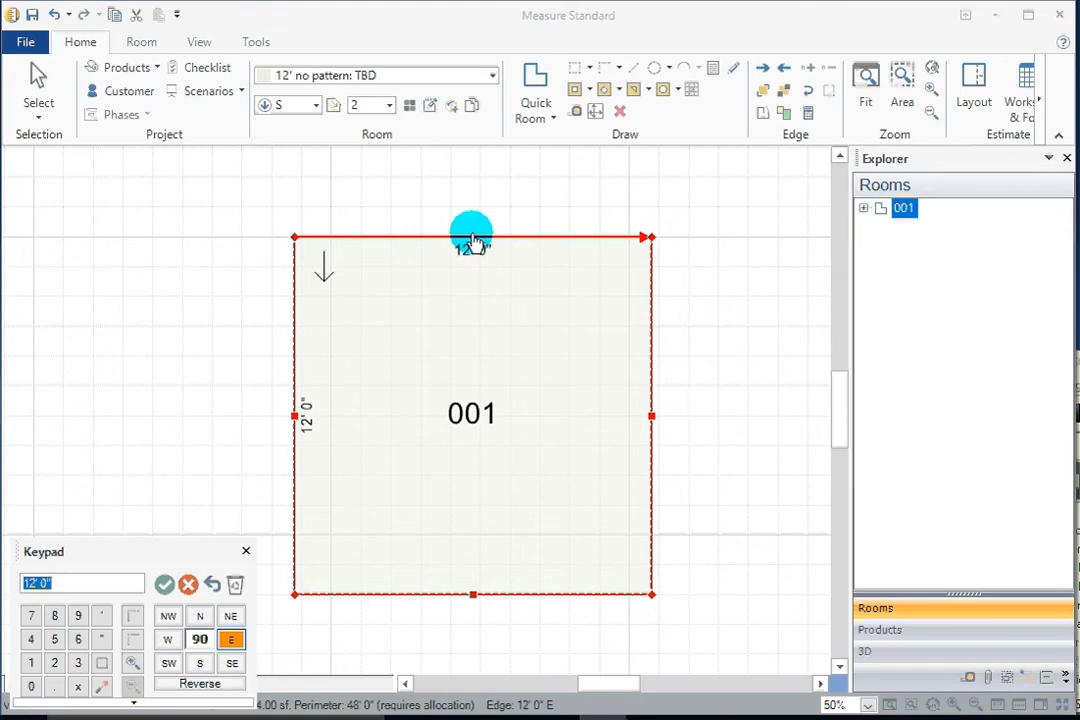
drag(473, 243, 479, 201)
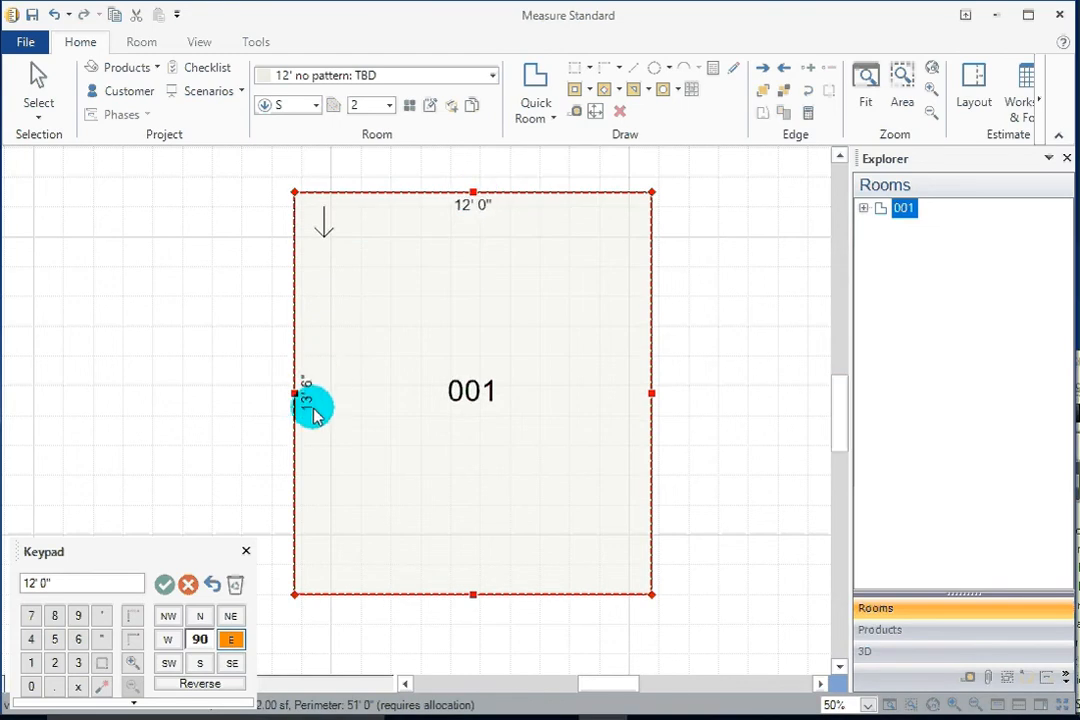
Stretch the room's right wall outward to make the room 13' 6" wide, then close the keypad.
drag(651, 398, 710, 400)
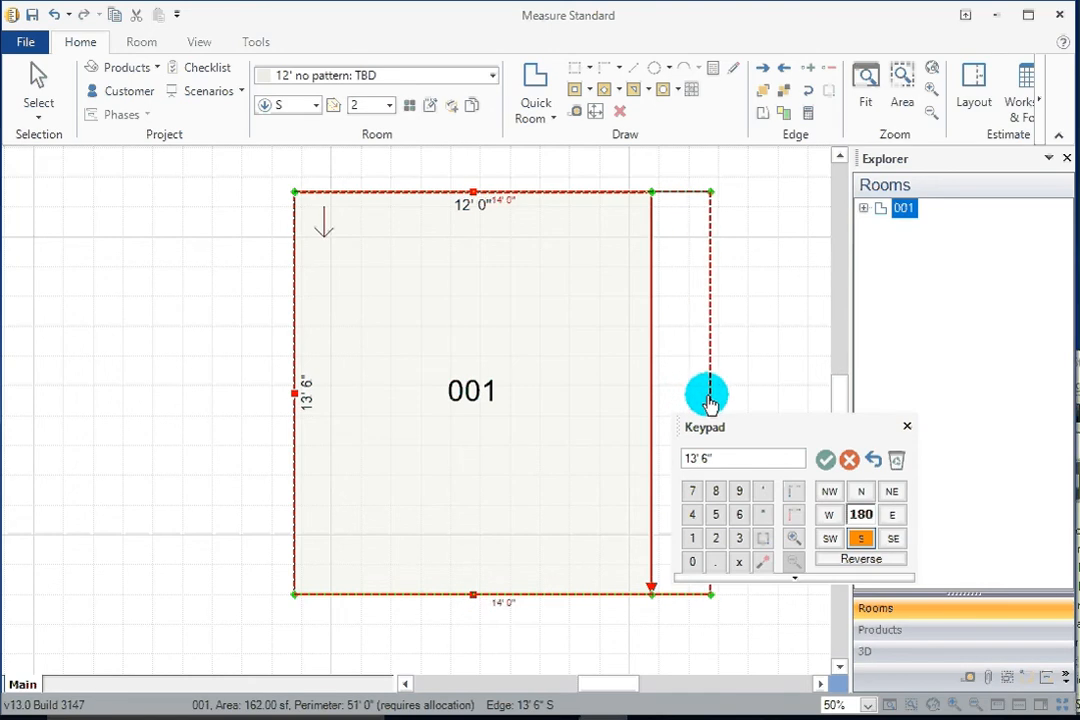
drag(708, 400, 694, 428)
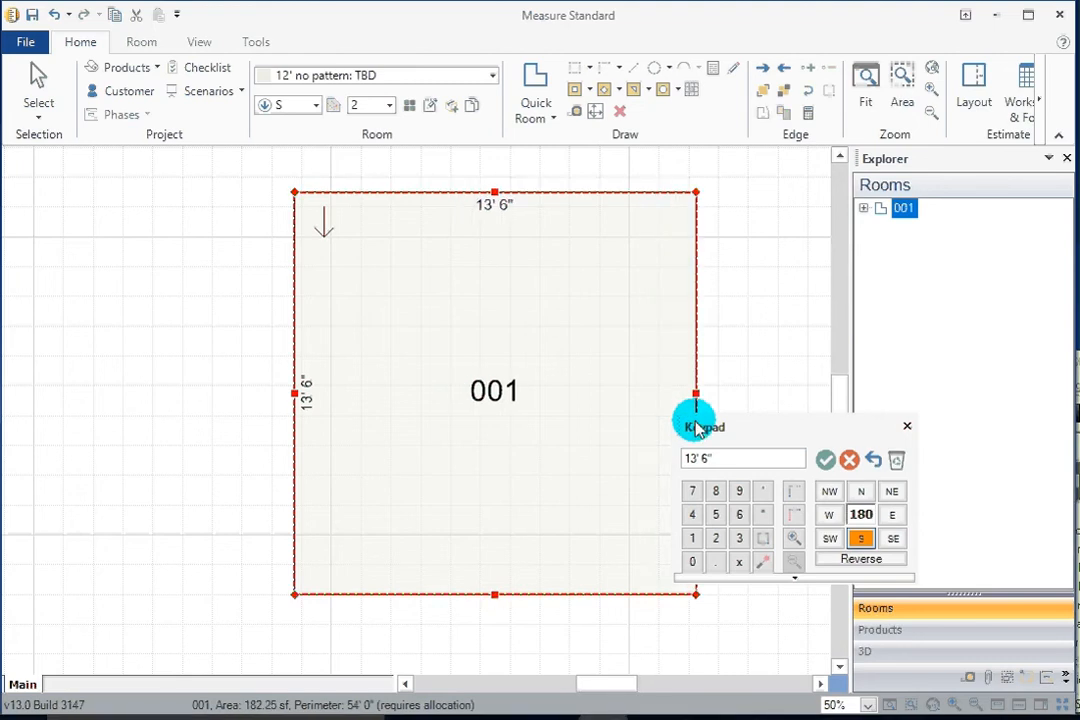
click(907, 428)
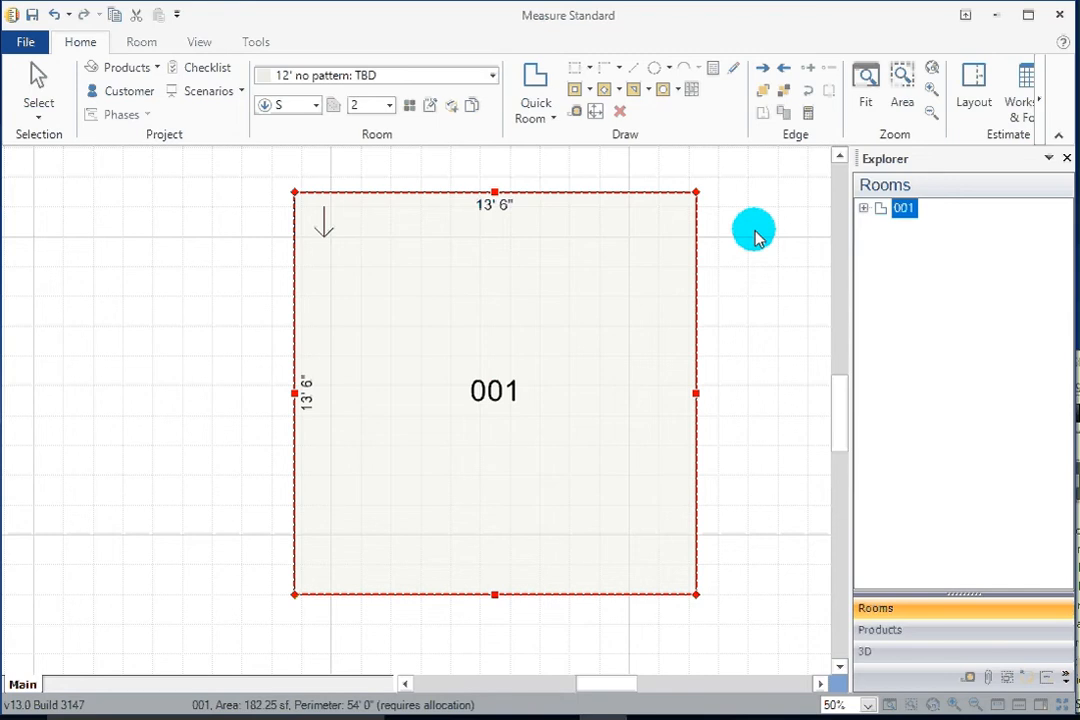
Set the top wall's length to 14' using the keypad.
click(494, 196)
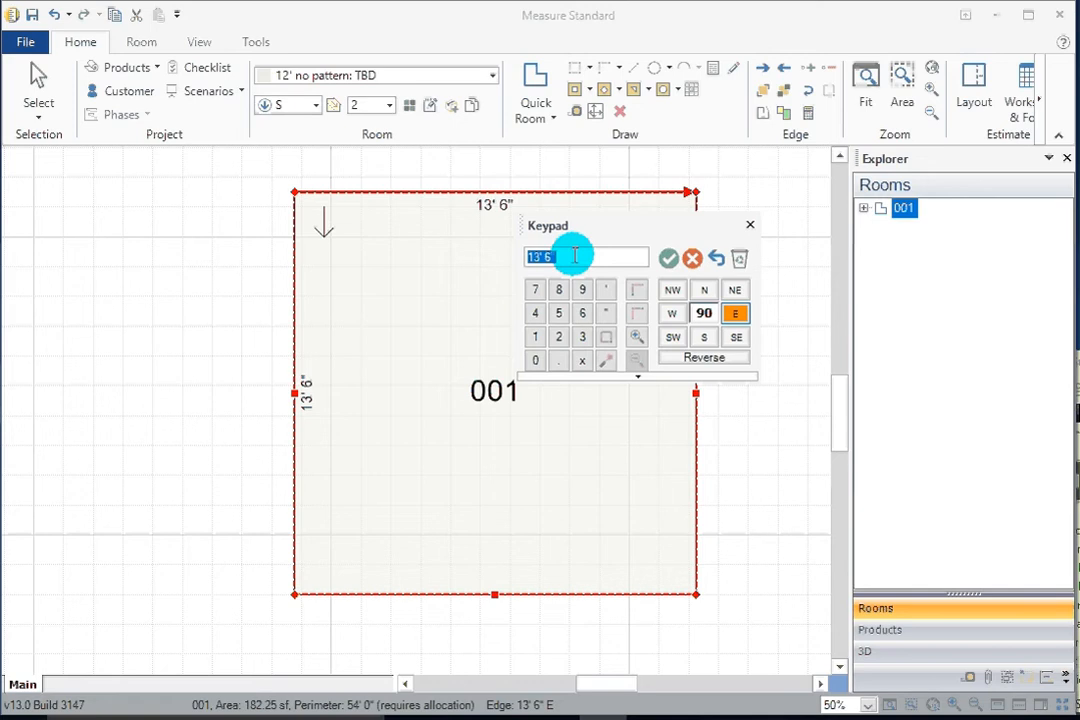
text(14')
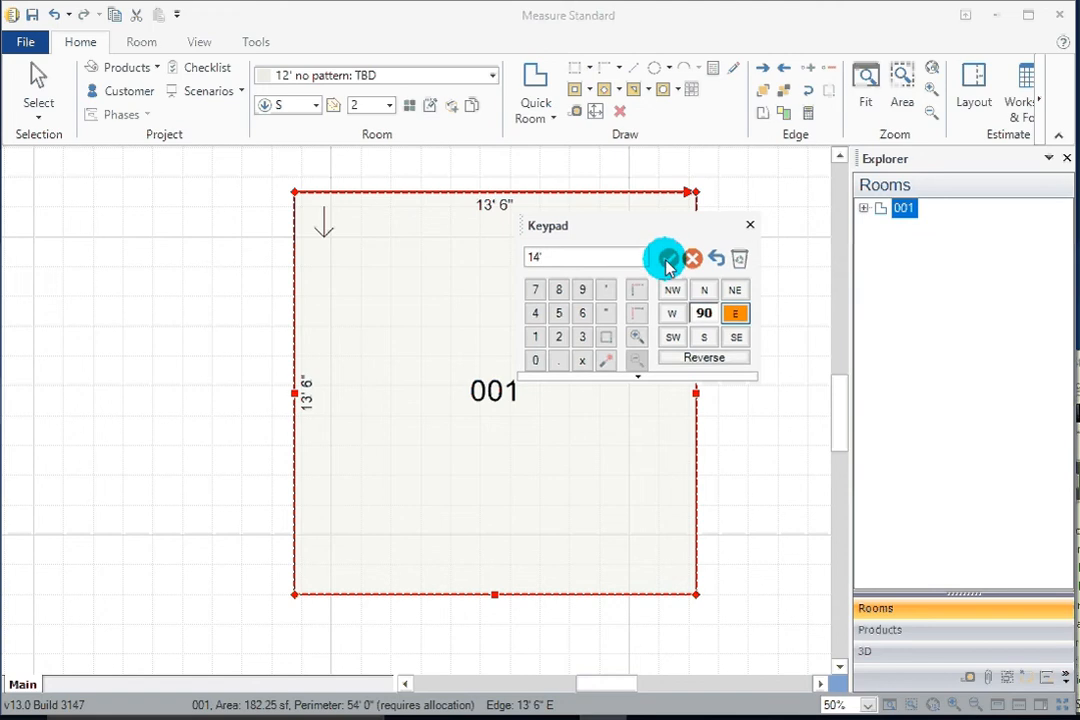
click(667, 257)
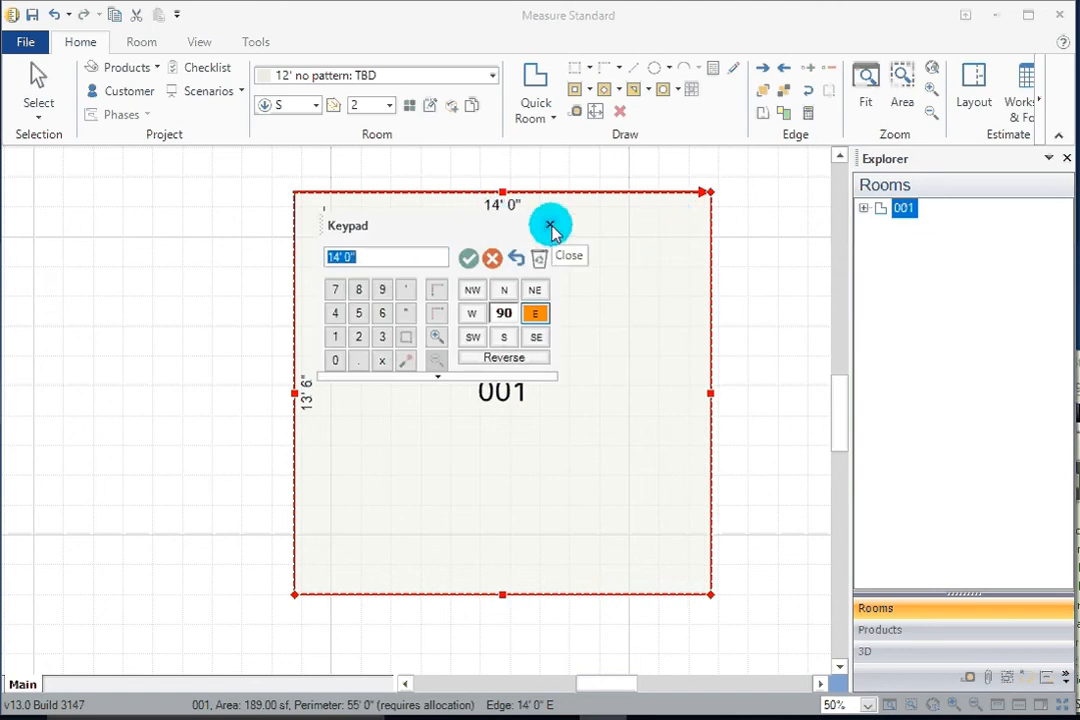
Set the top wall's length to 13.5 feet and close the keypad.
text(13.5)
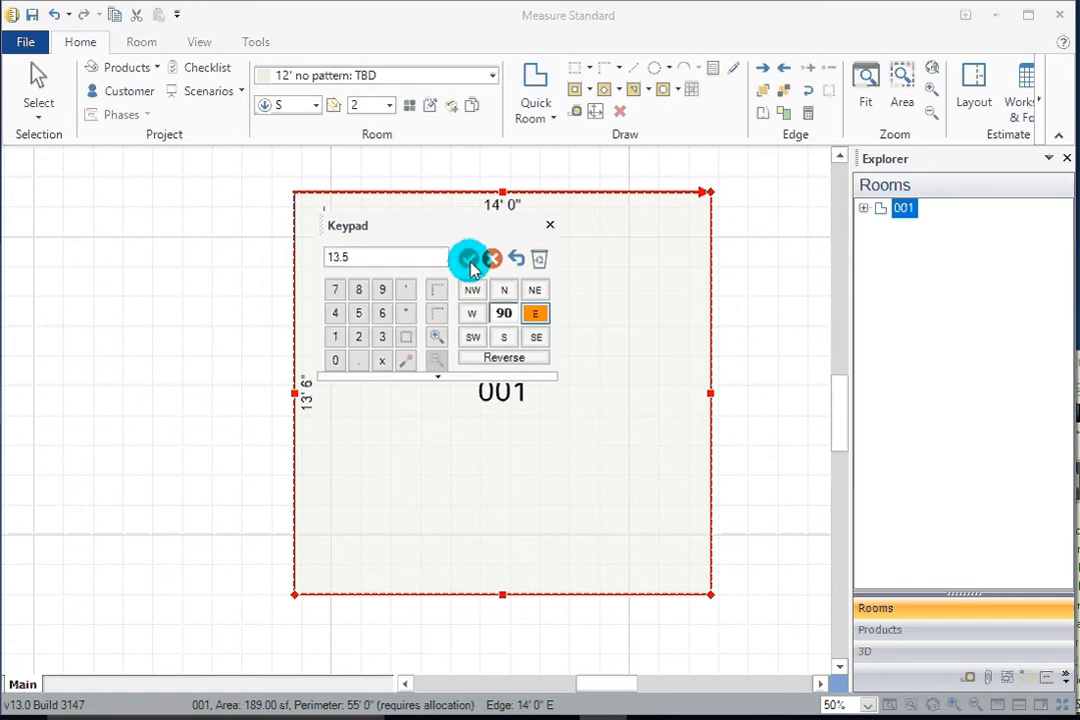
click(467, 258)
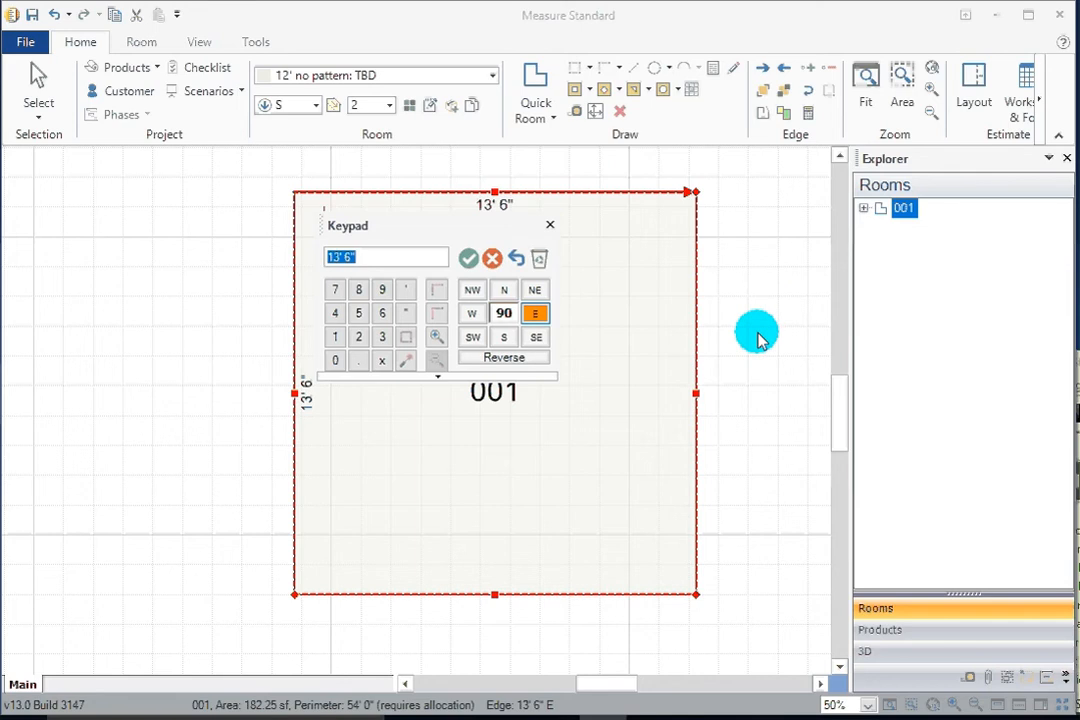
click(550, 225)
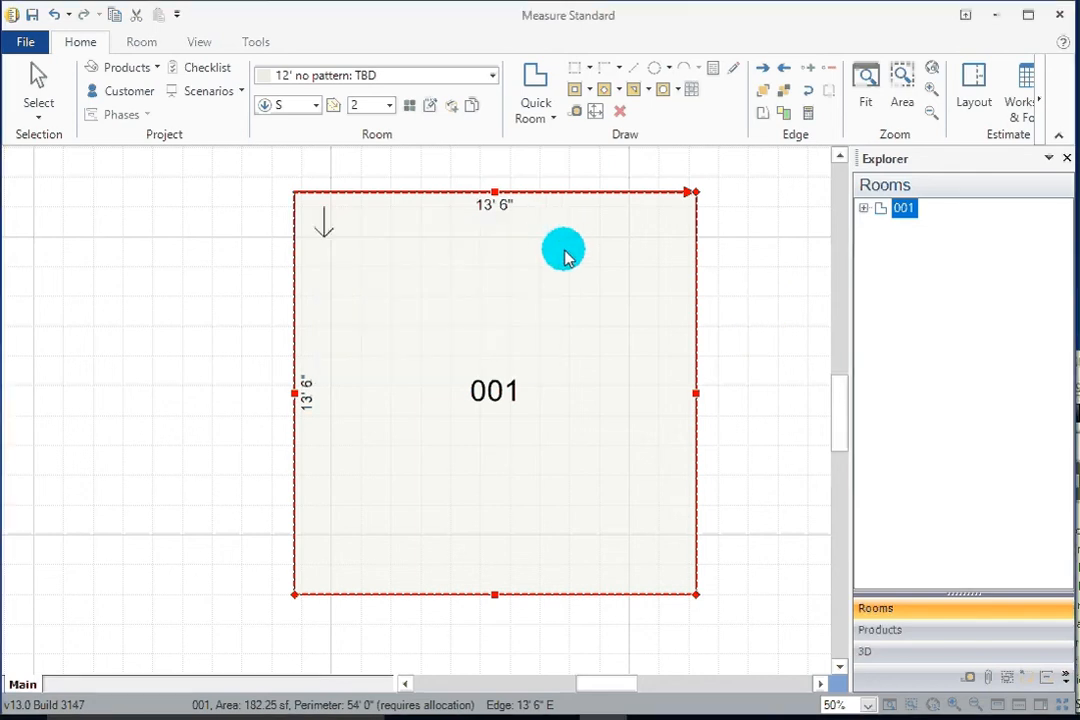
Open the room's properties and name the room BR1.
click(745, 312)
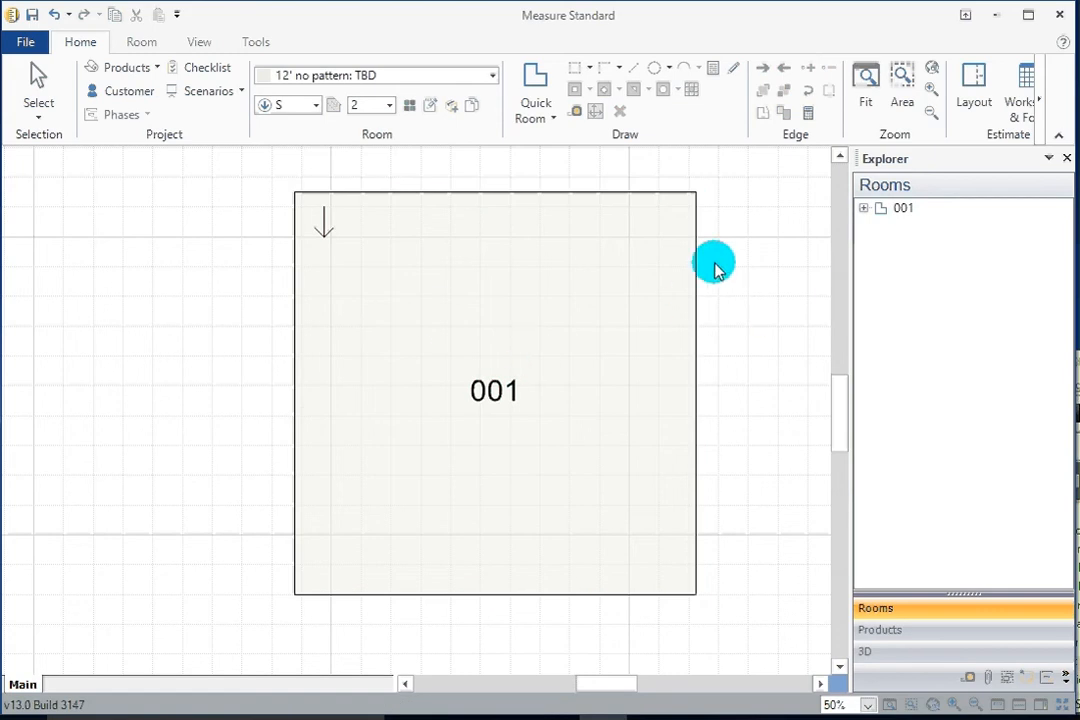
click(531, 358)
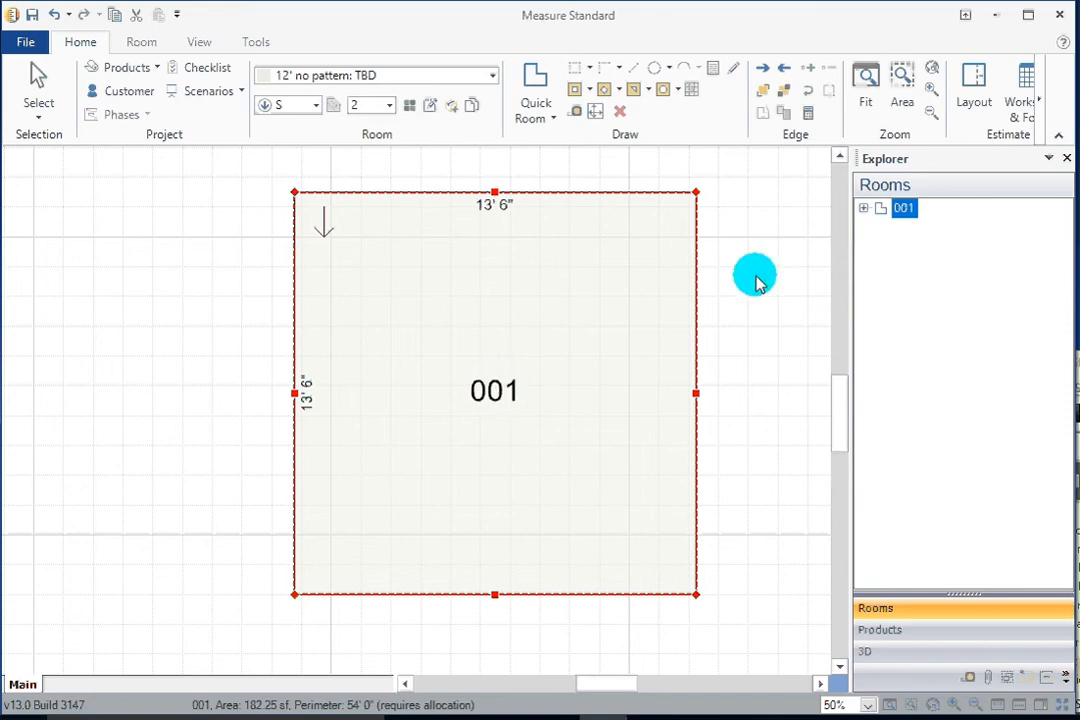
double_click(503, 392)
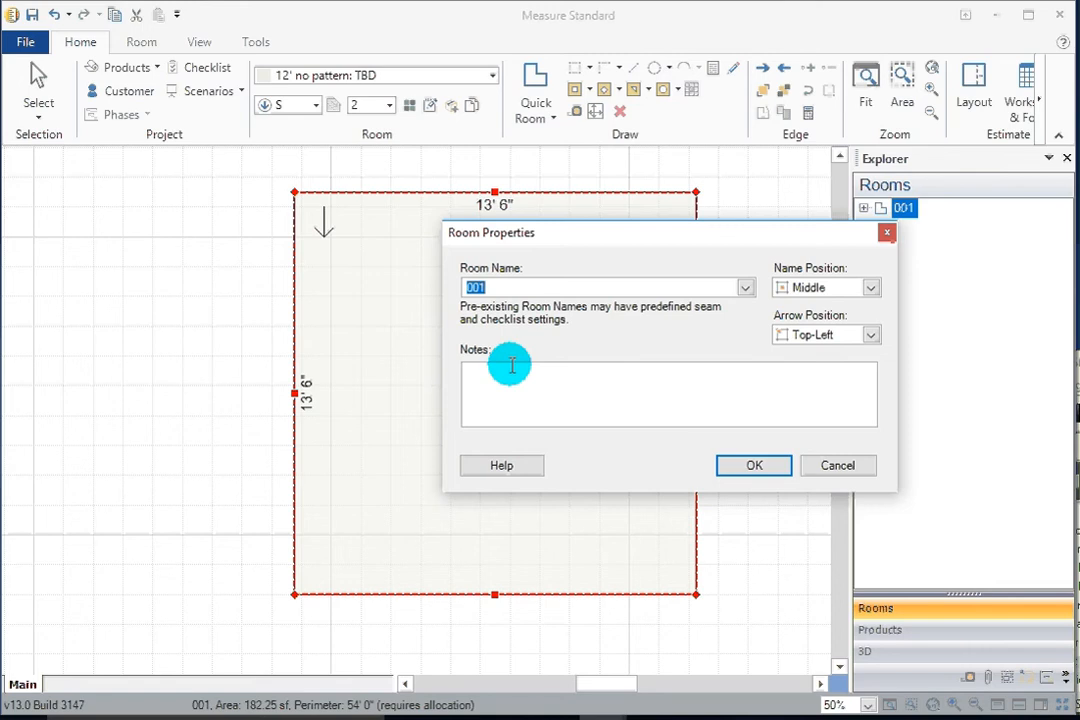
text(BR1)
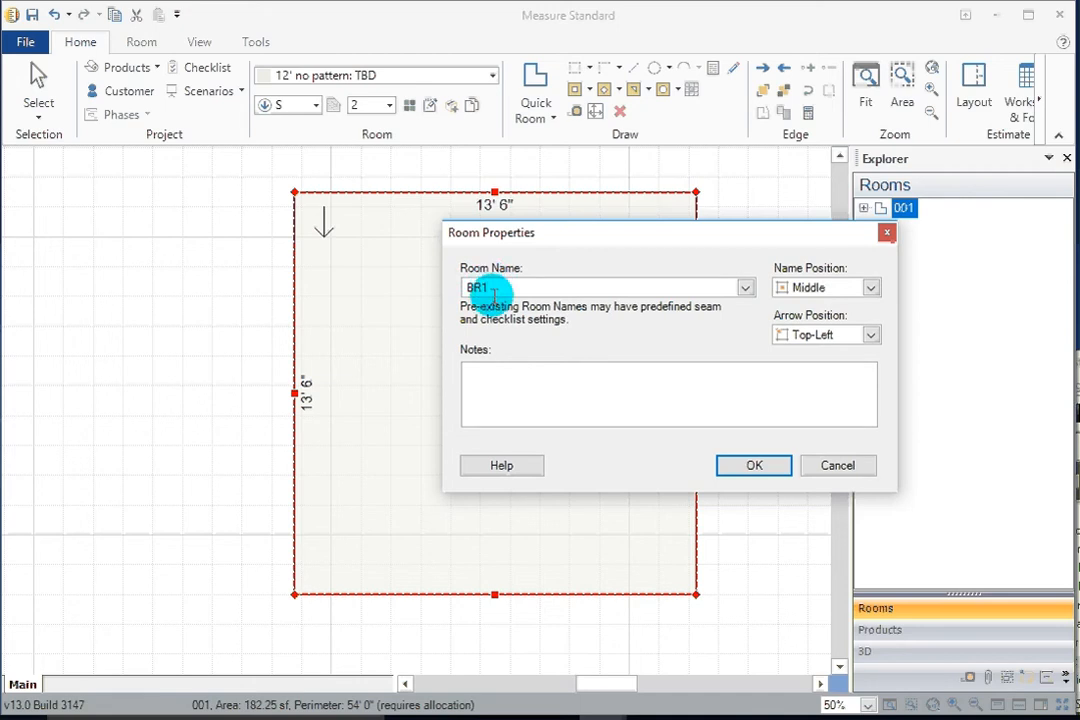
Add the note "Remove and Dispose of Old Carpet and Pad" to the room.
click(507, 372)
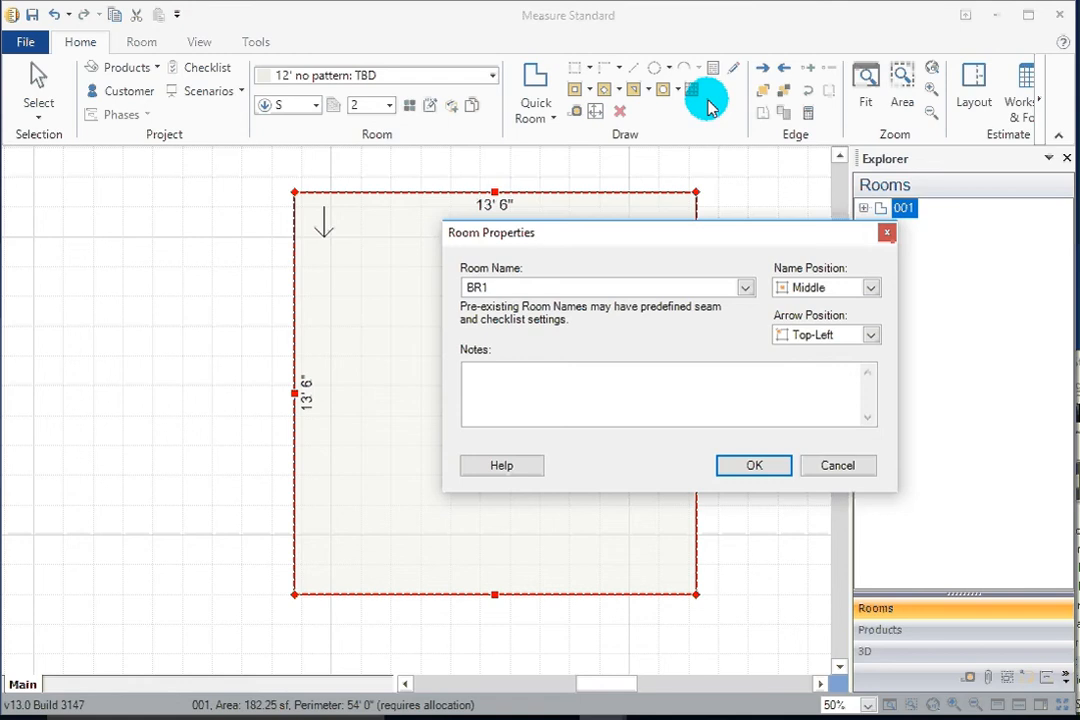
text(Remove and Dispose )
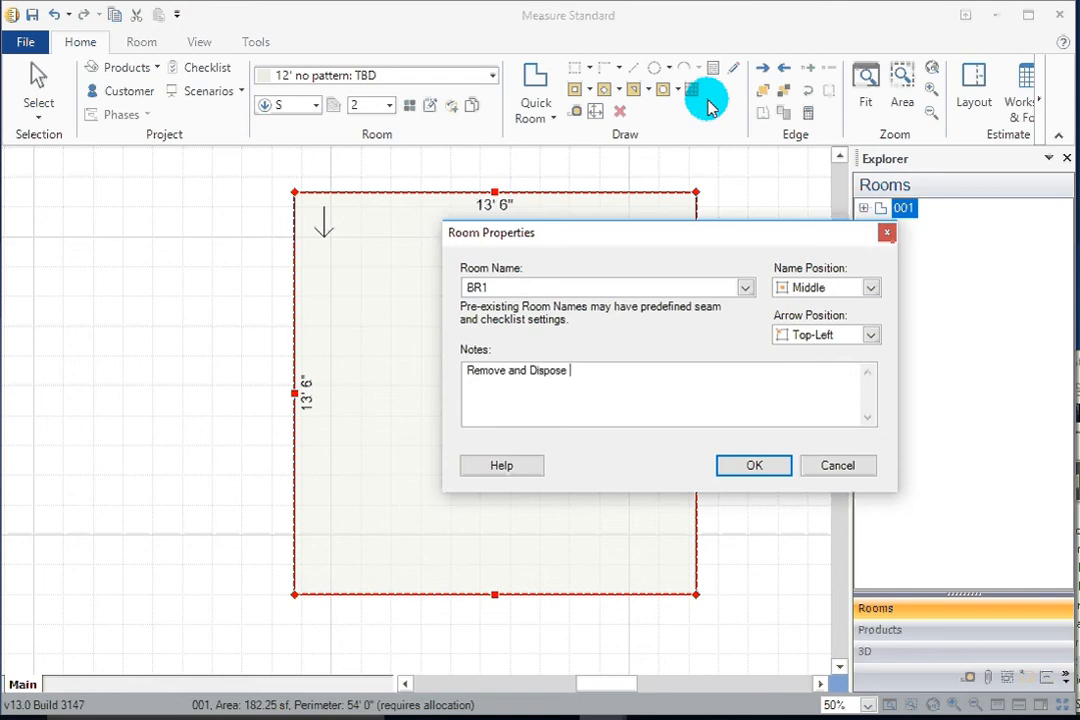
text(of Old Carpet and )
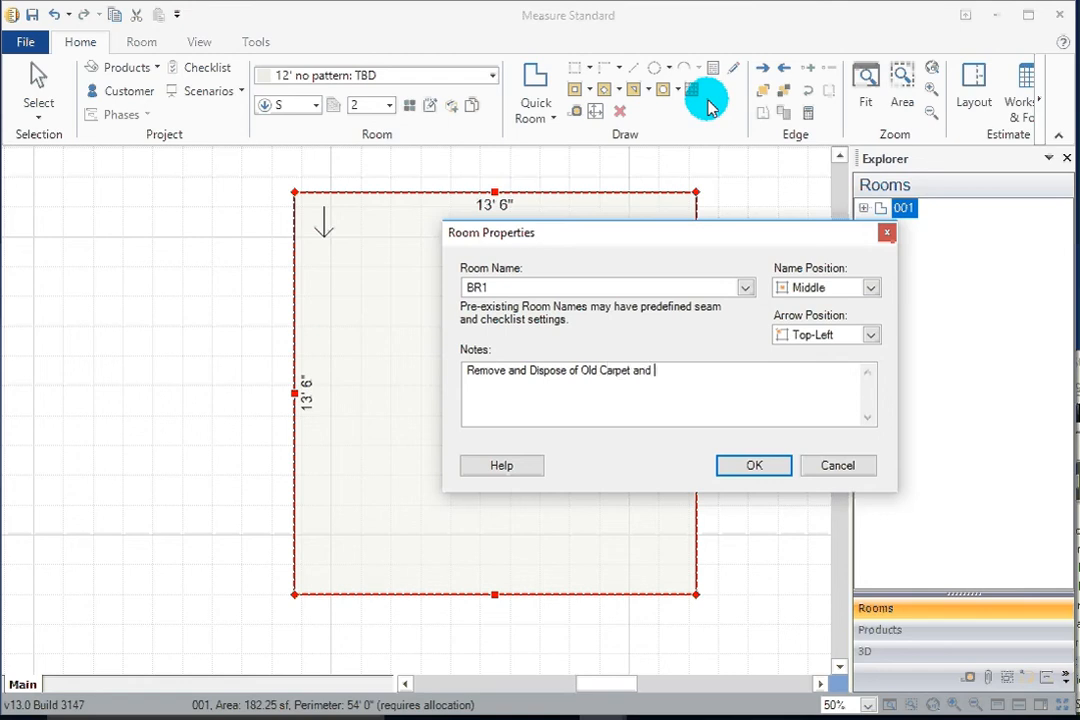
text(Pad)
Try a second note line "3f of gold foldover", delete it, and confirm the room properties.
key(Return)
text(3f of gold folo)
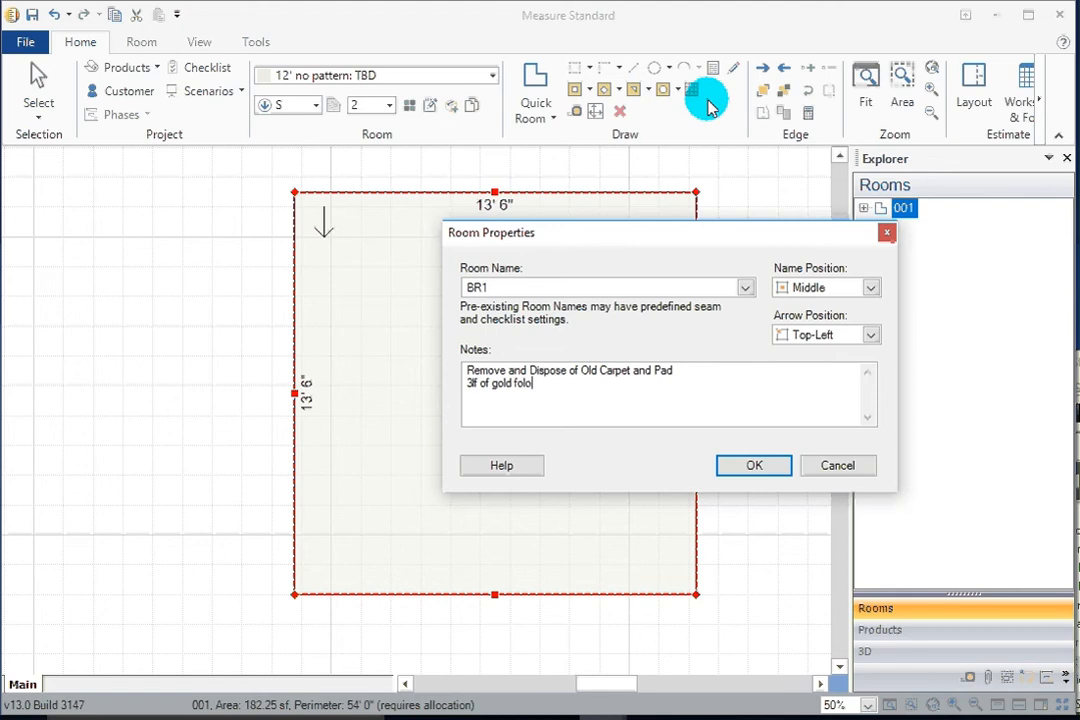
key(BackSpace)
text(dover)
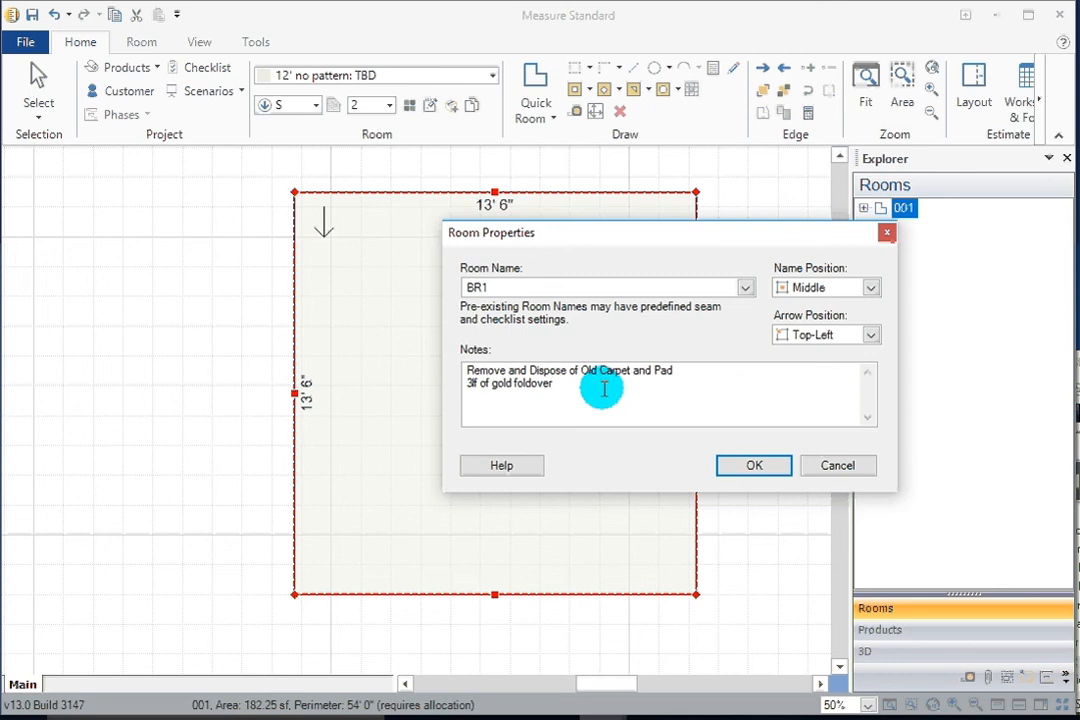
drag(554, 383, 430, 388)
key(BackSpace)
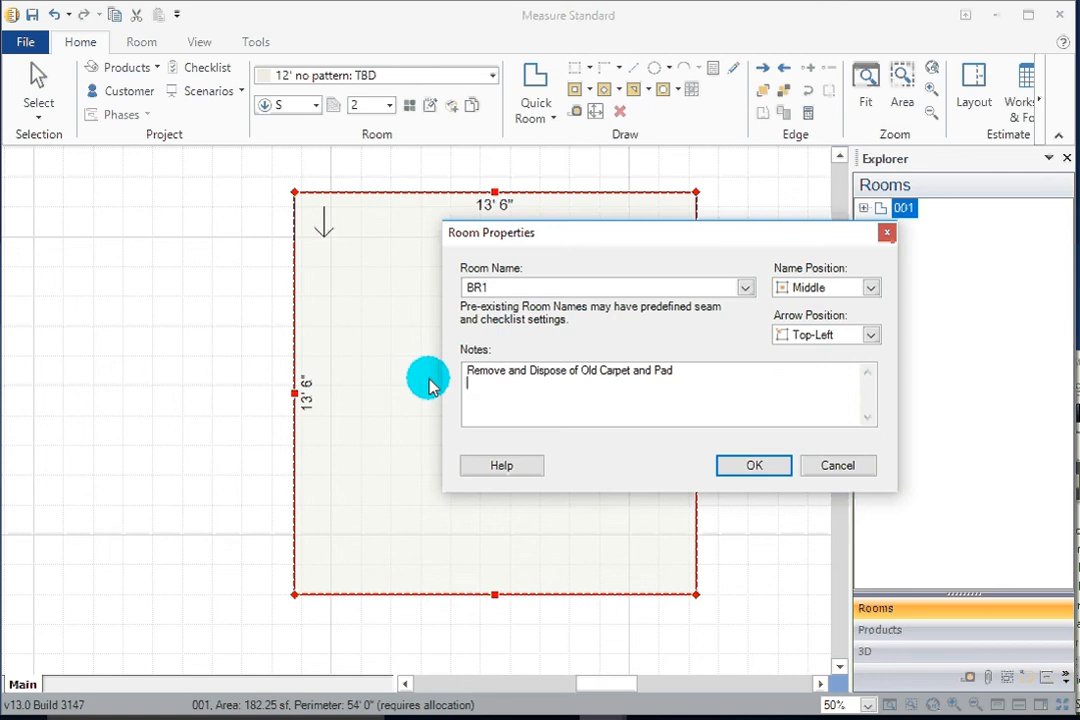
click(752, 466)
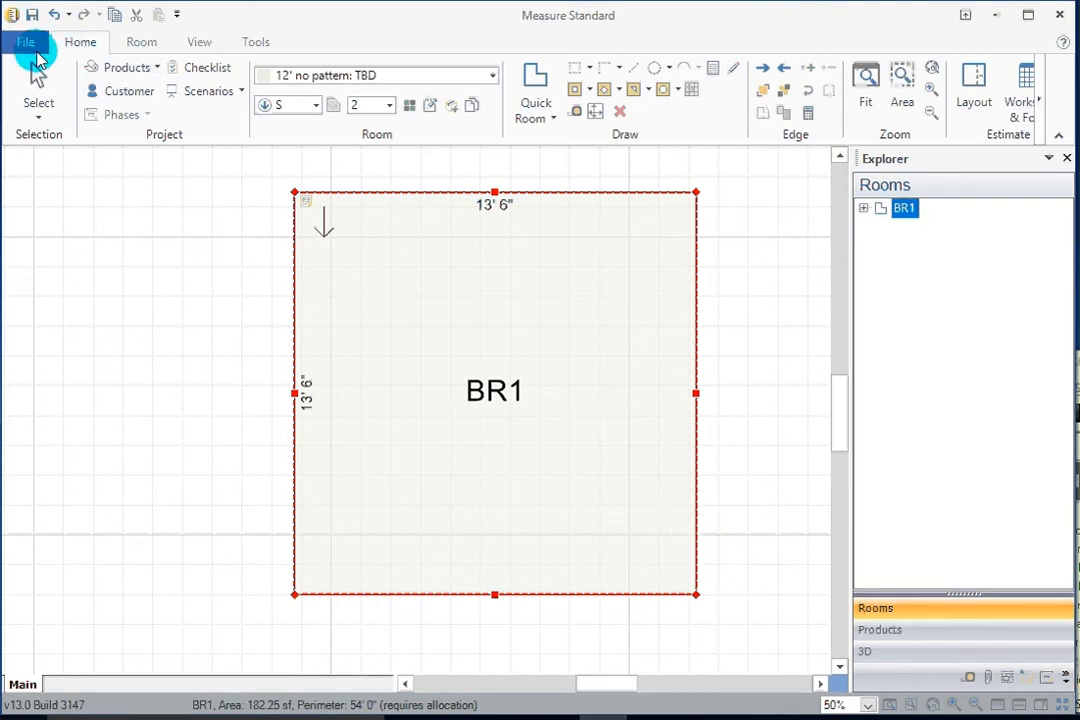
Add a 3' 0" cased single transition on the right wall, 10' 0" from the corner.
click(139, 43)
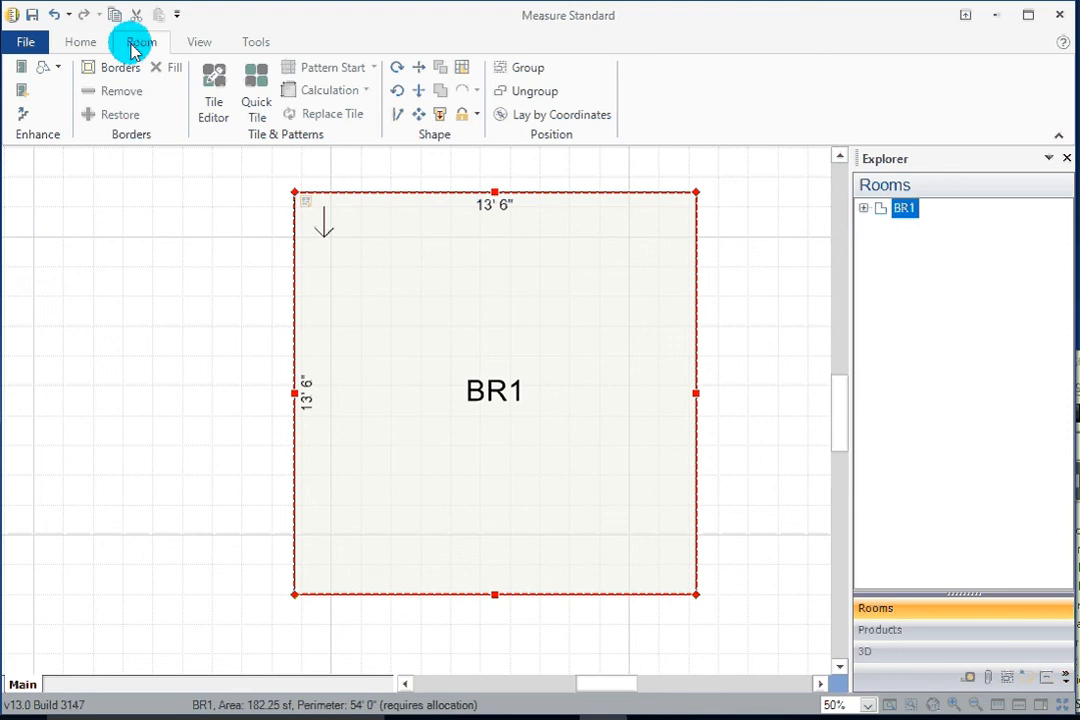
click(24, 75)
click(699, 564)
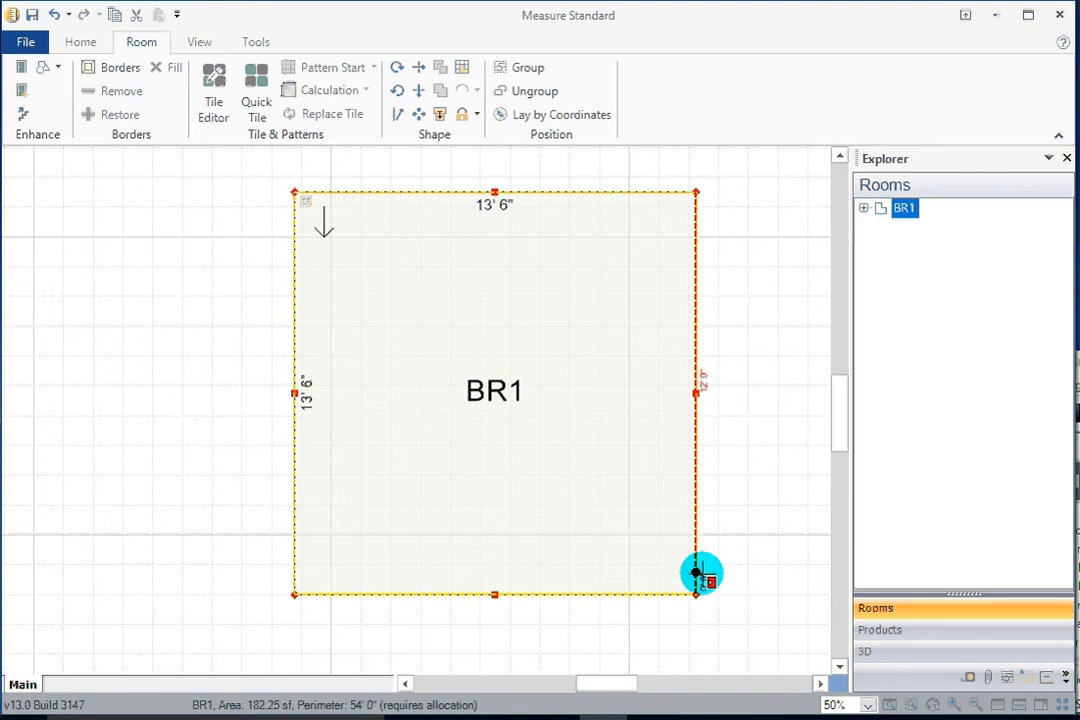
drag(696, 572, 697, 487)
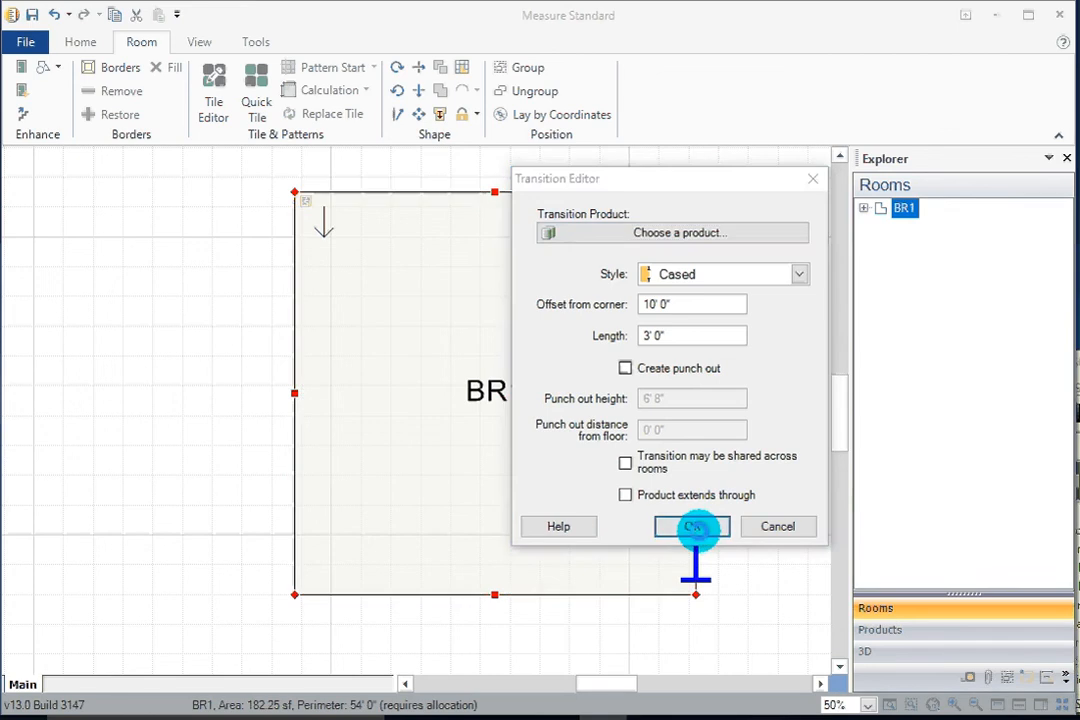
click(699, 534)
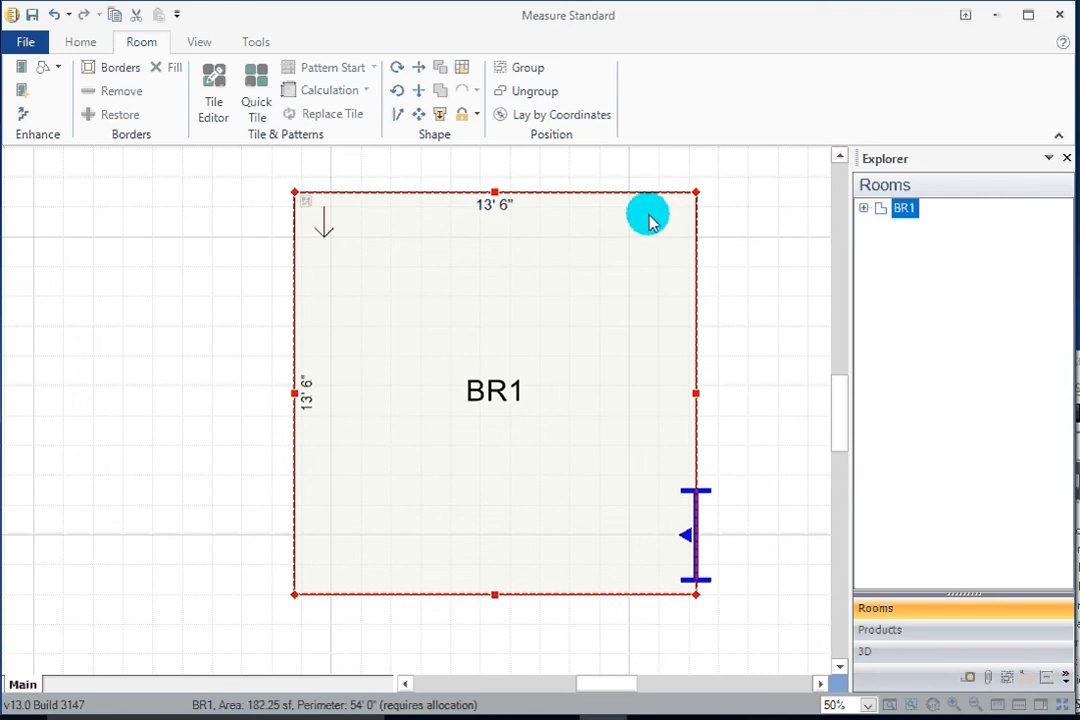
Rename the room to "BR1 w/ closet".
double_click(493, 390)
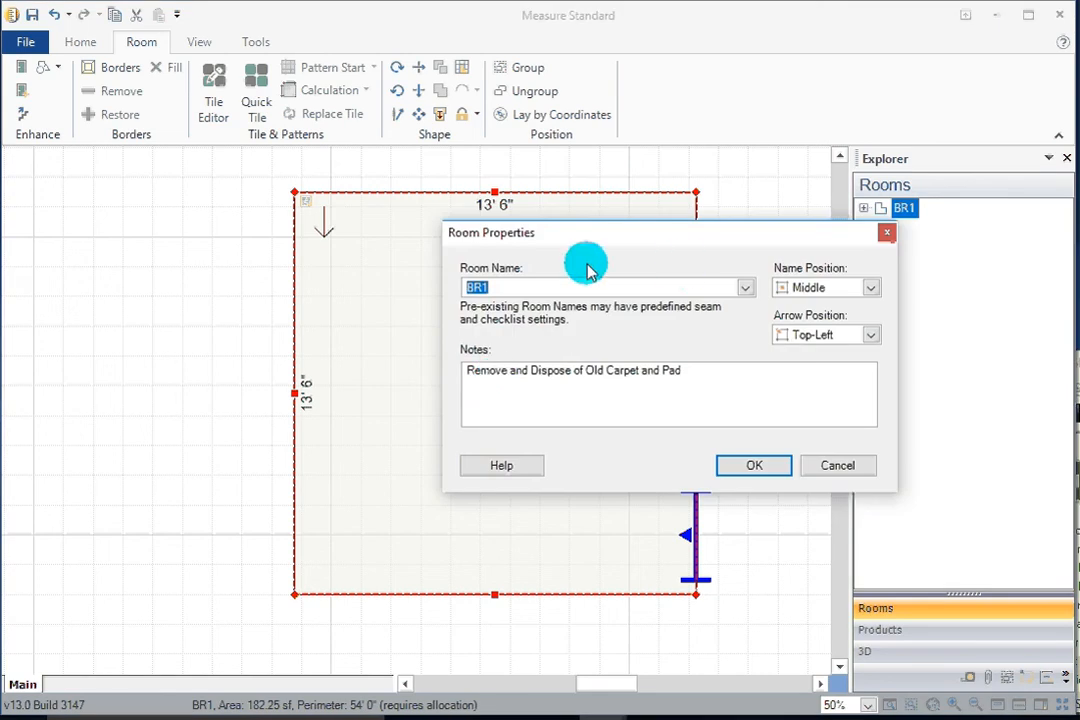
click(531, 287)
text(w/ closet)
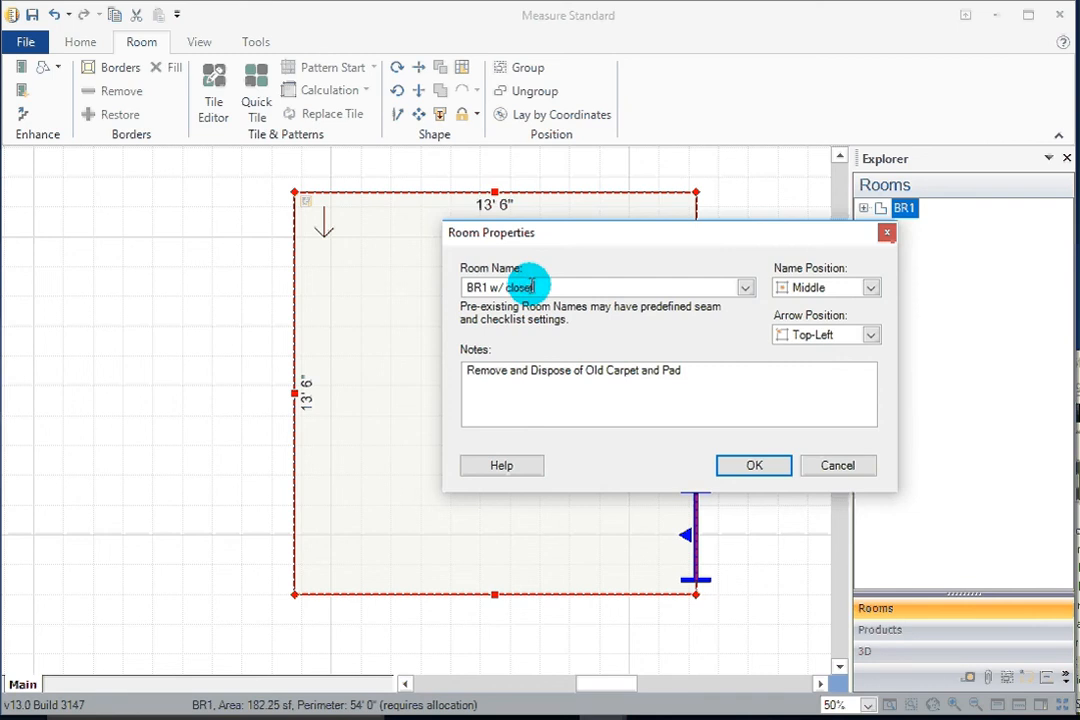
click(754, 462)
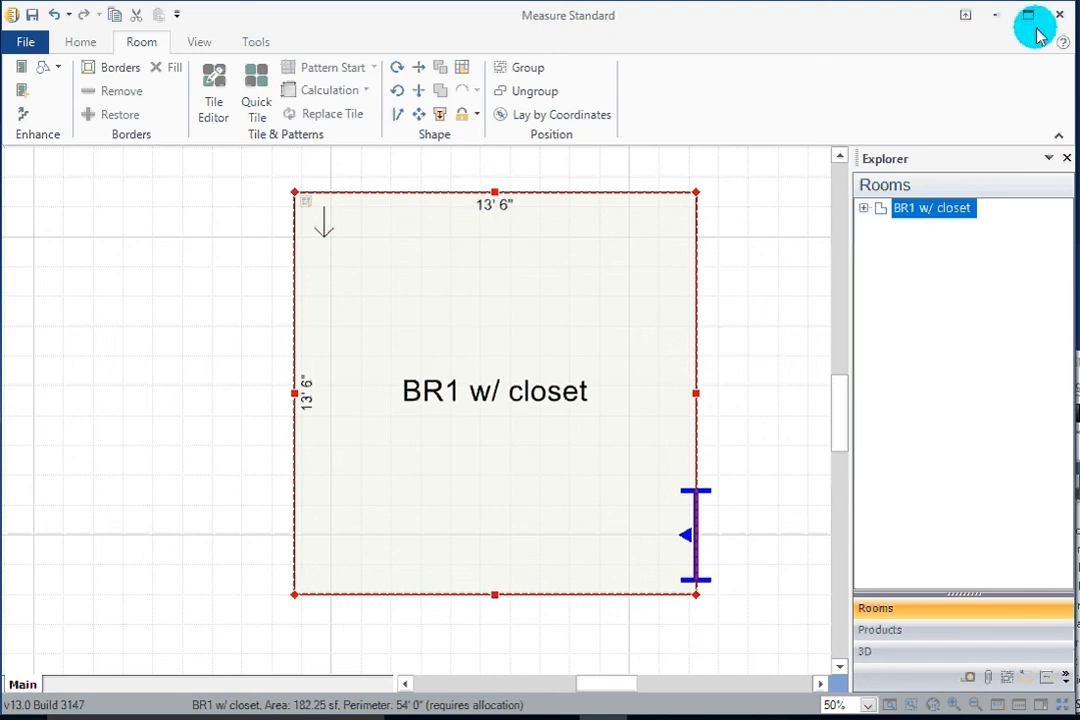
click(1079, 390)
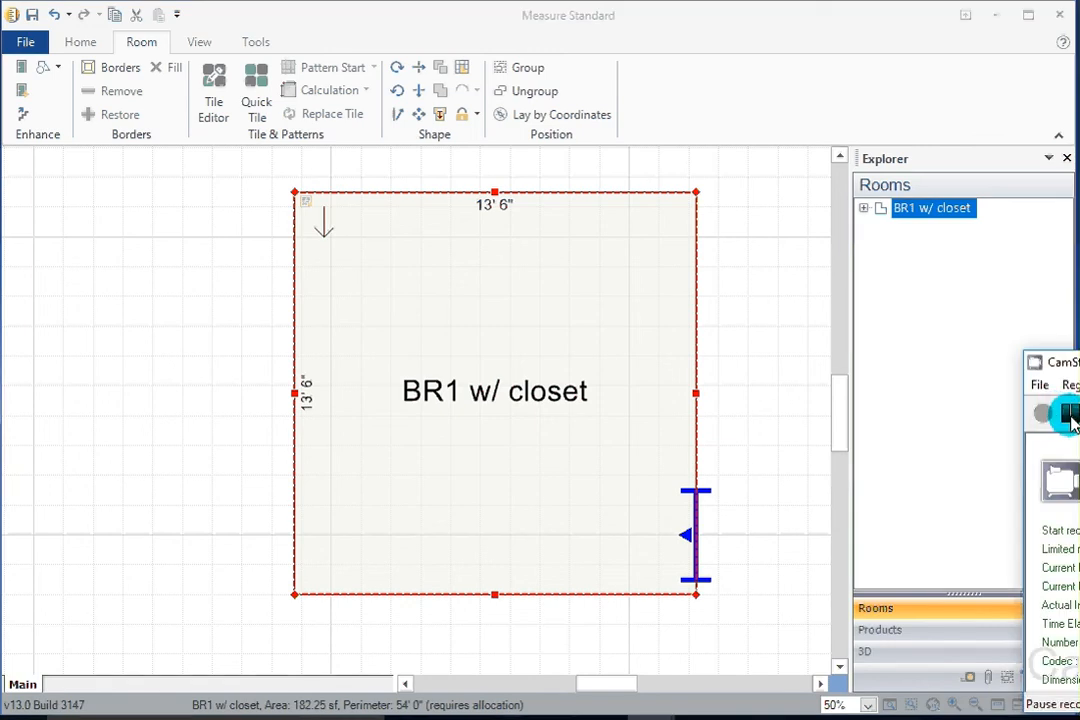